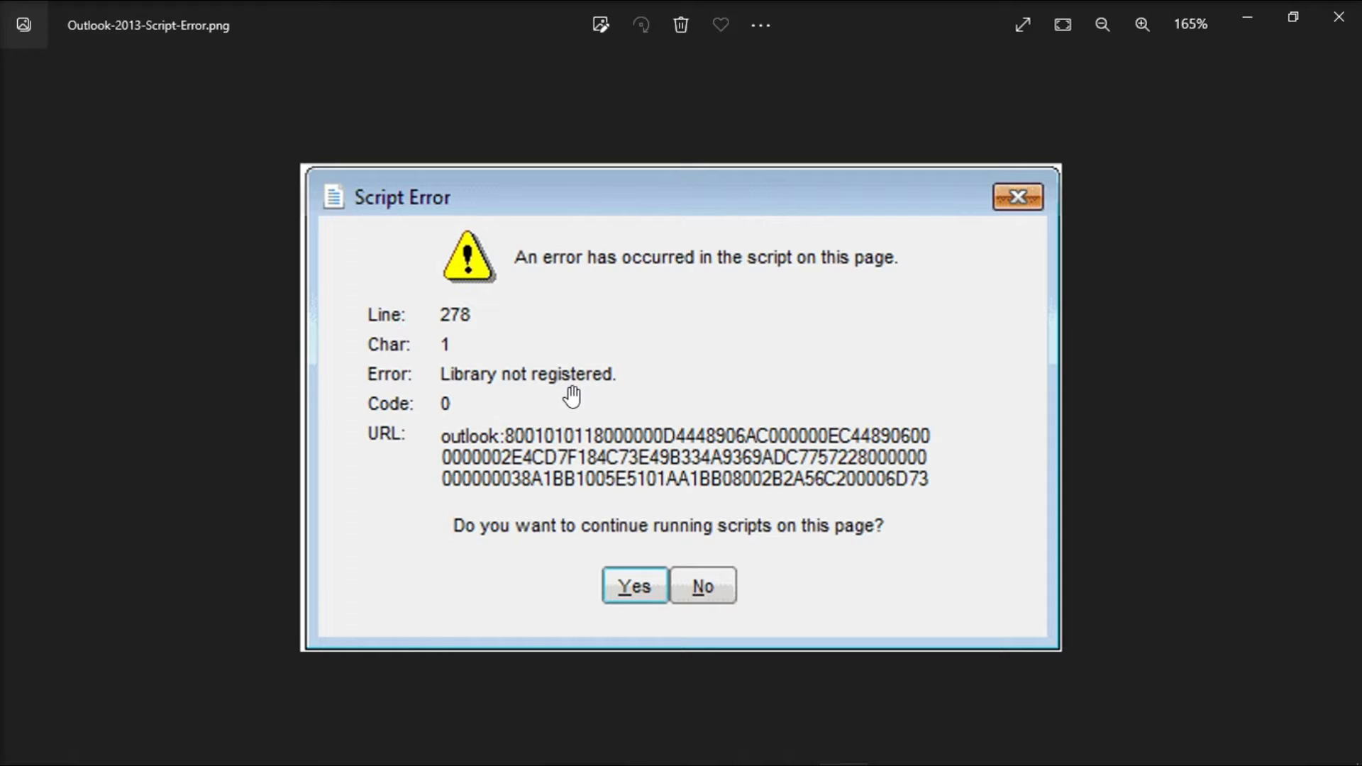
Close Outlook and launch Registry Editor from a Start menu REGEDIT search
{"action": "left_click", "coordinate": [796, 750]}
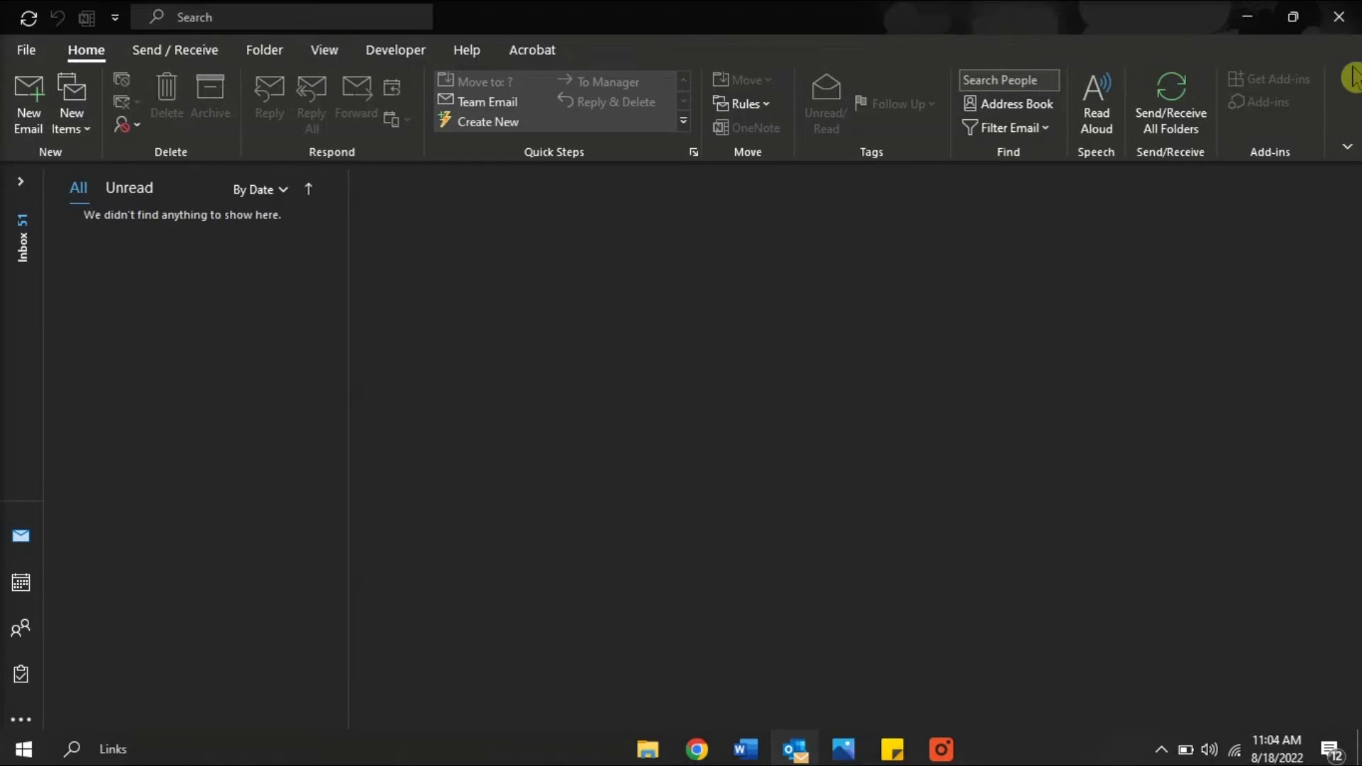
{"action": "left_click", "coordinate": [1339, 18]}
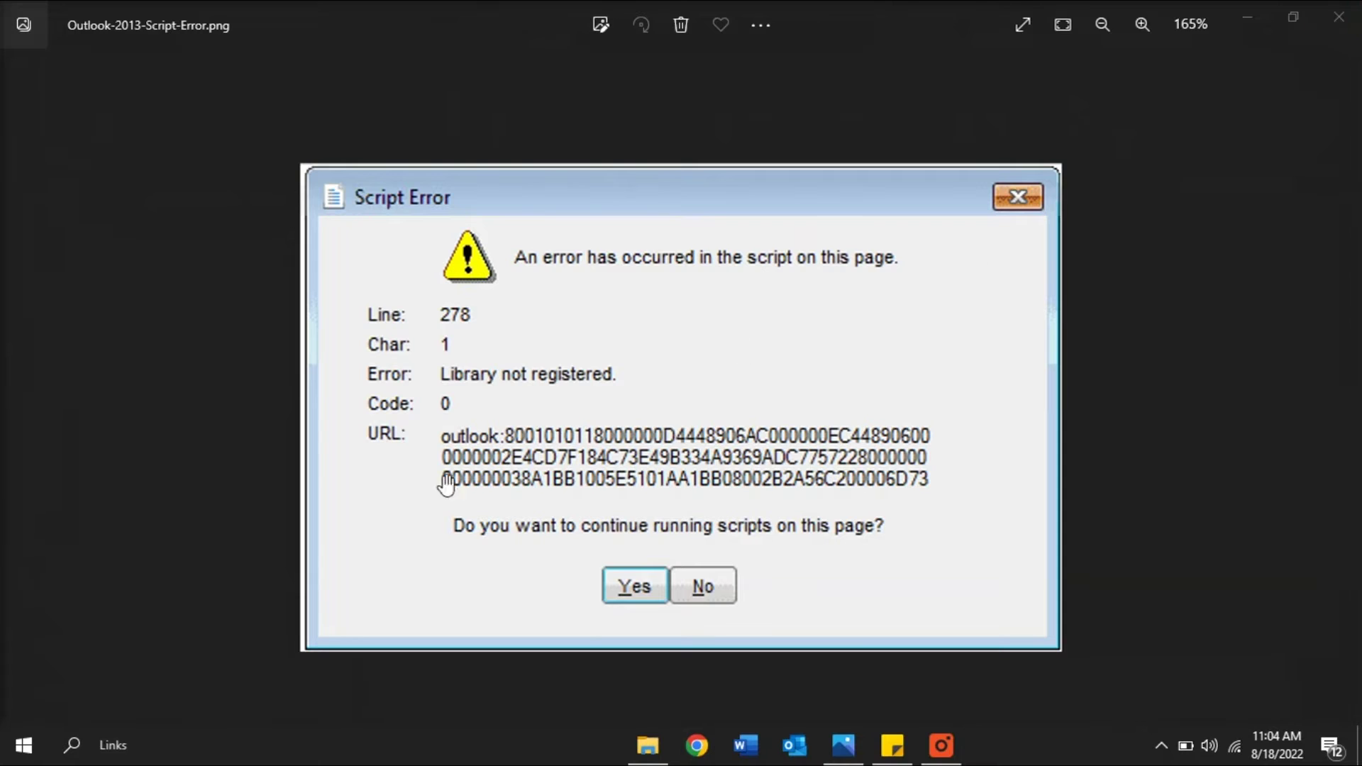
{"action": "left_click", "coordinate": [24, 747]}
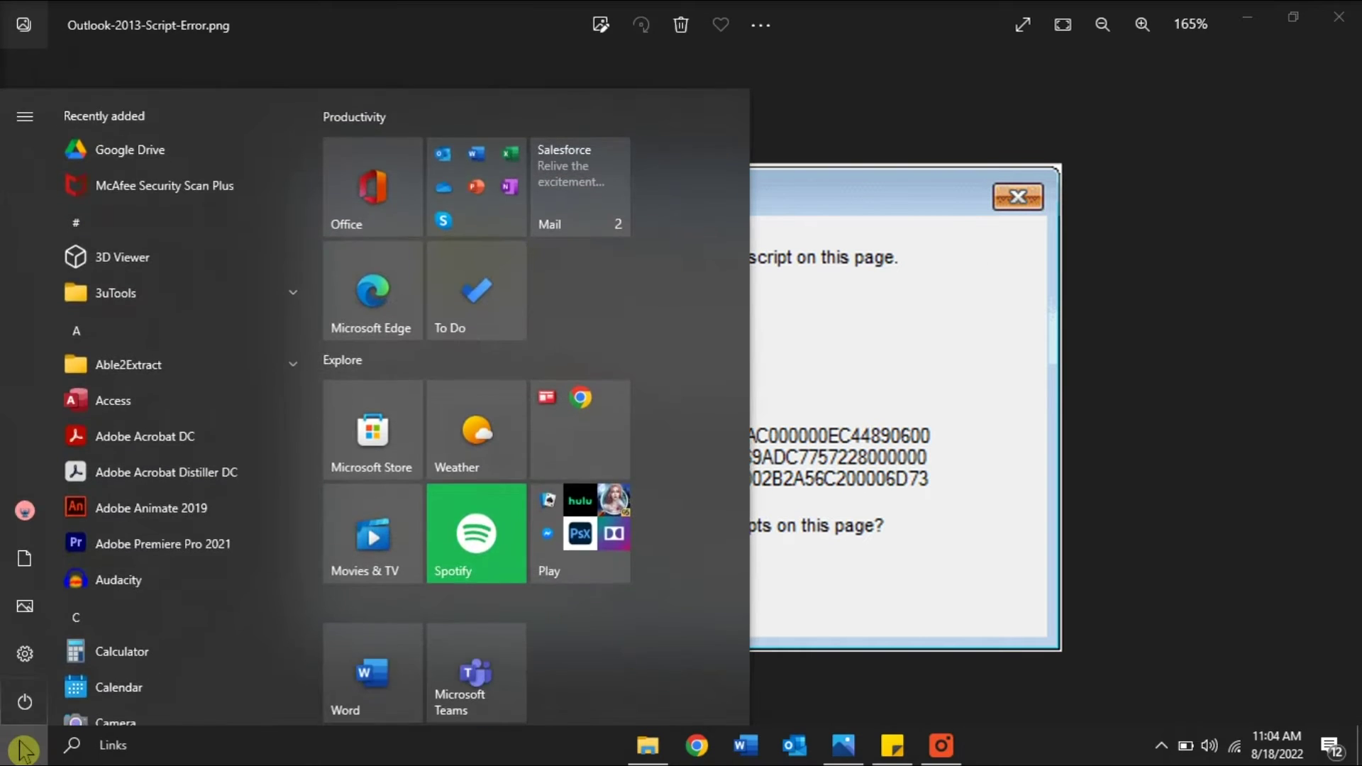
{"action": "type", "text": "REGEDIT"}
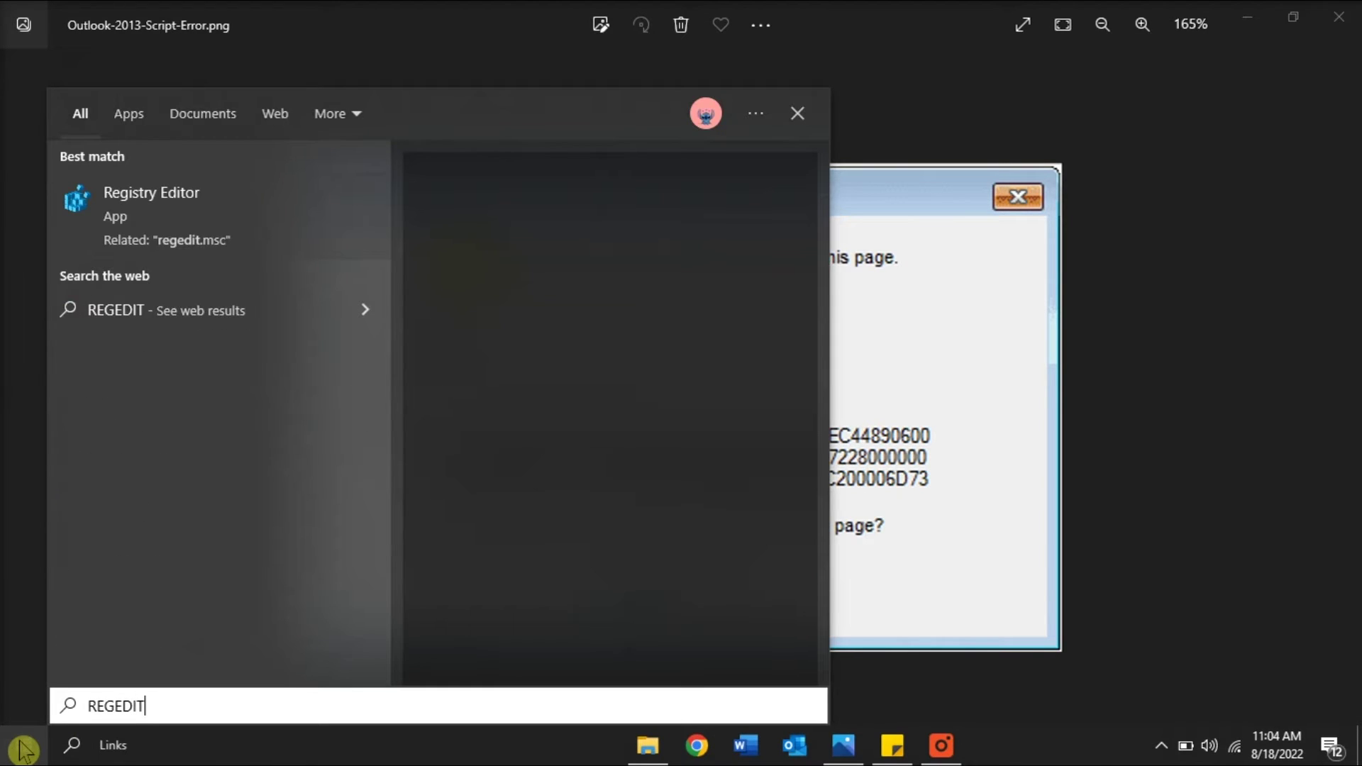
{"action": "left_click", "coordinate": [219, 208]}
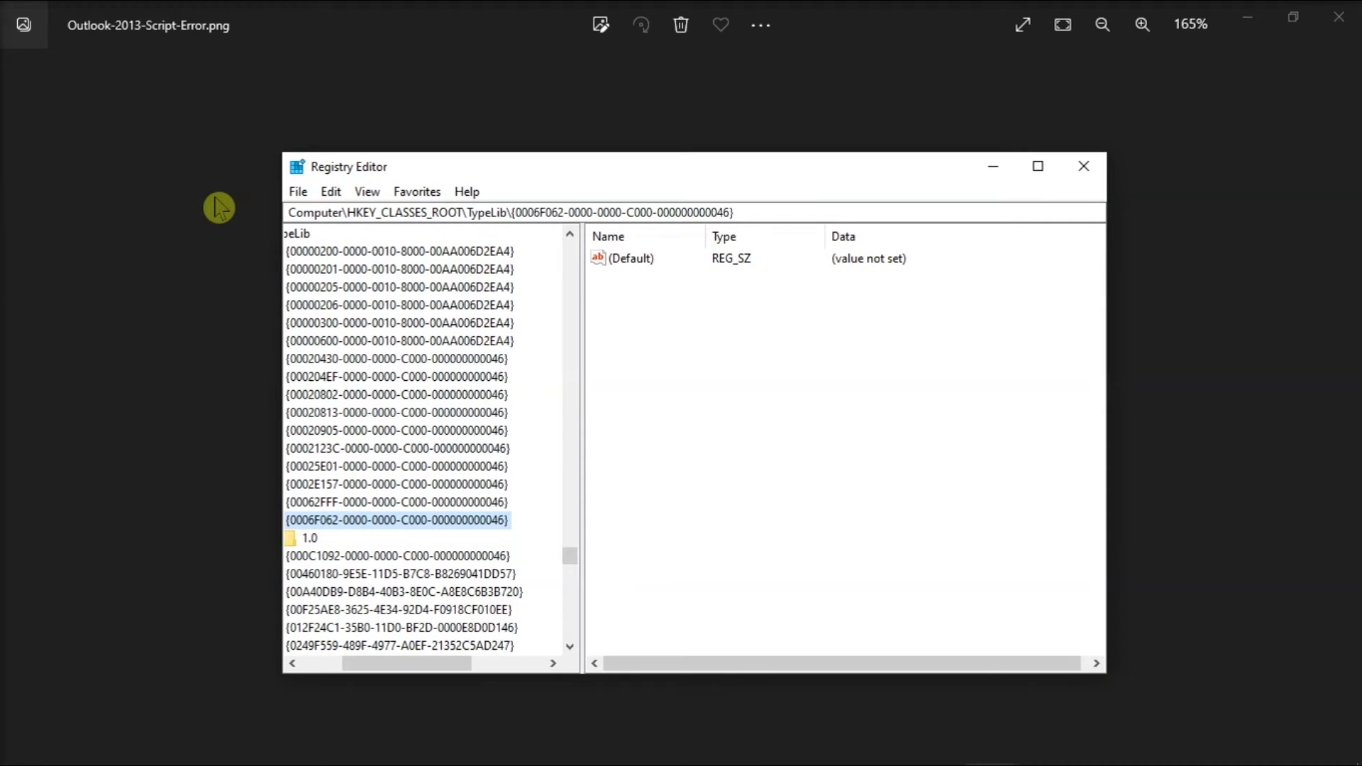
{"action": "left_click_drag", "start_coordinate": [745, 211], "coordinate": [305, 212]}
{"action": "key", "text": "Return"}
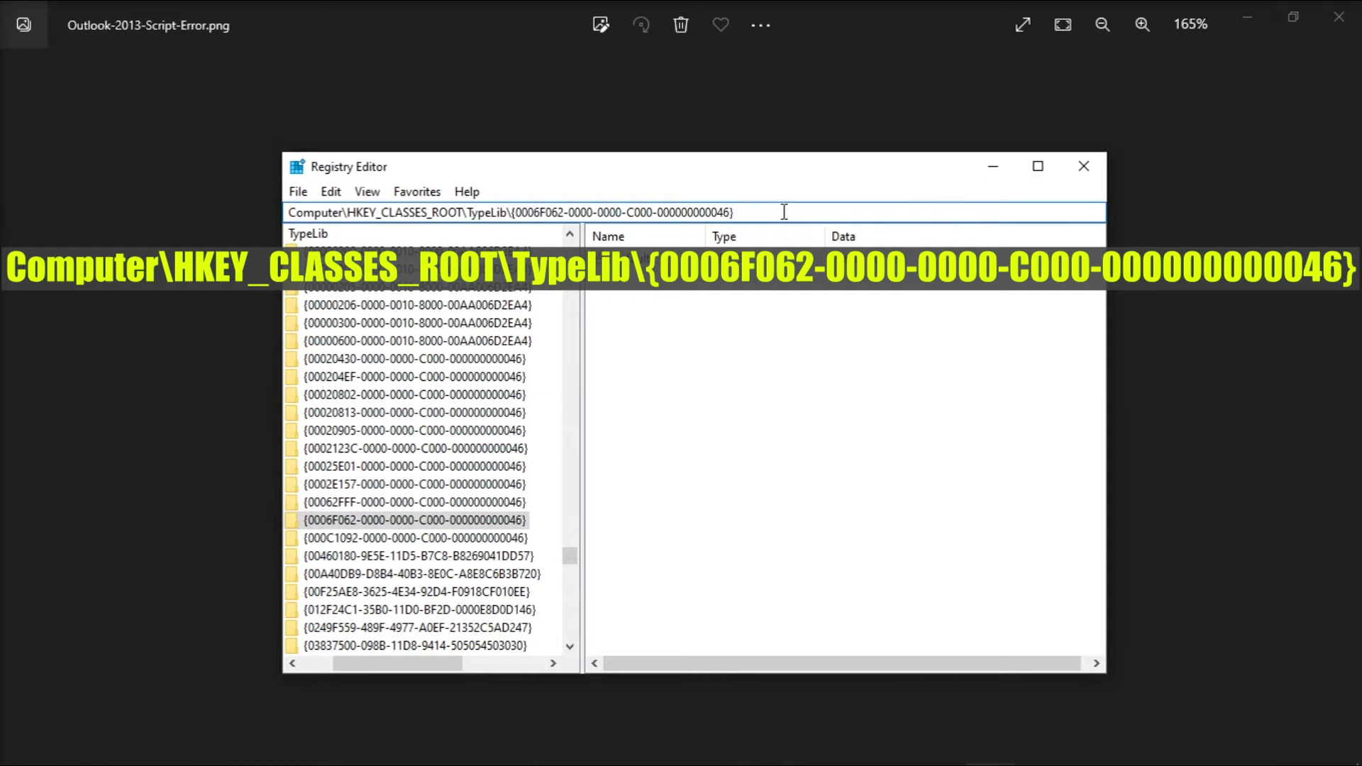
{"action": "left_click_drag", "start_coordinate": [784, 212], "coordinate": [288, 214]}
{"action": "left_click", "coordinate": [792, 214]}
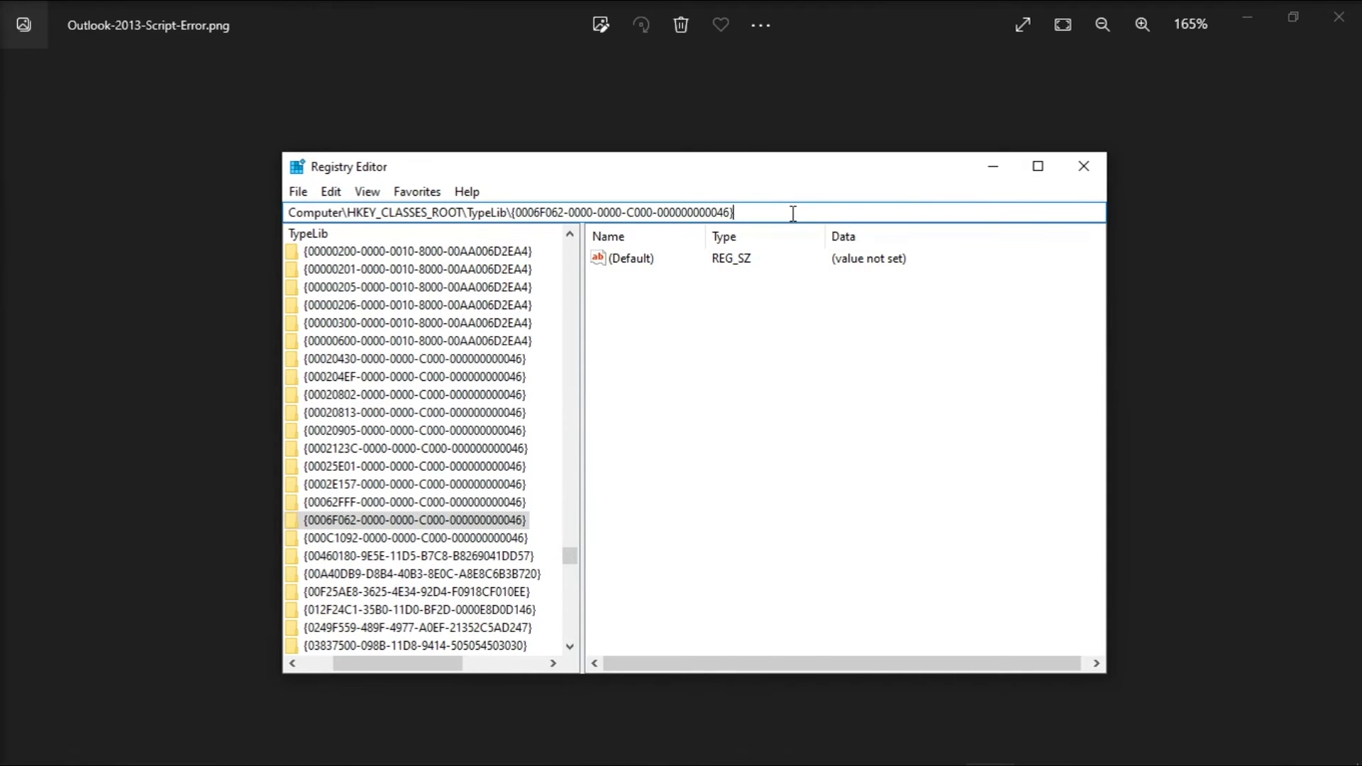
Expand that key and permanently delete its 1.0 subkey
{"action": "double_click", "coordinate": [421, 524]}
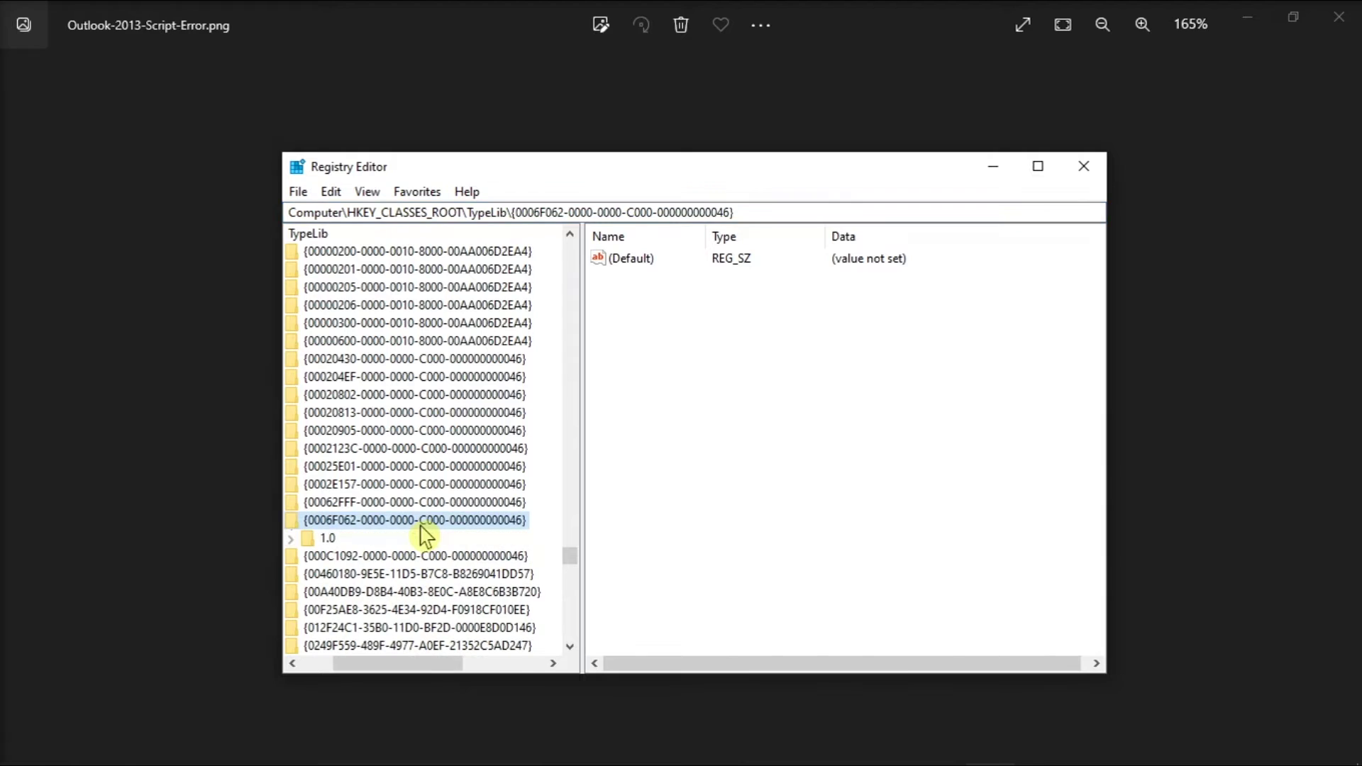
{"action": "left_click", "coordinate": [326, 539]}
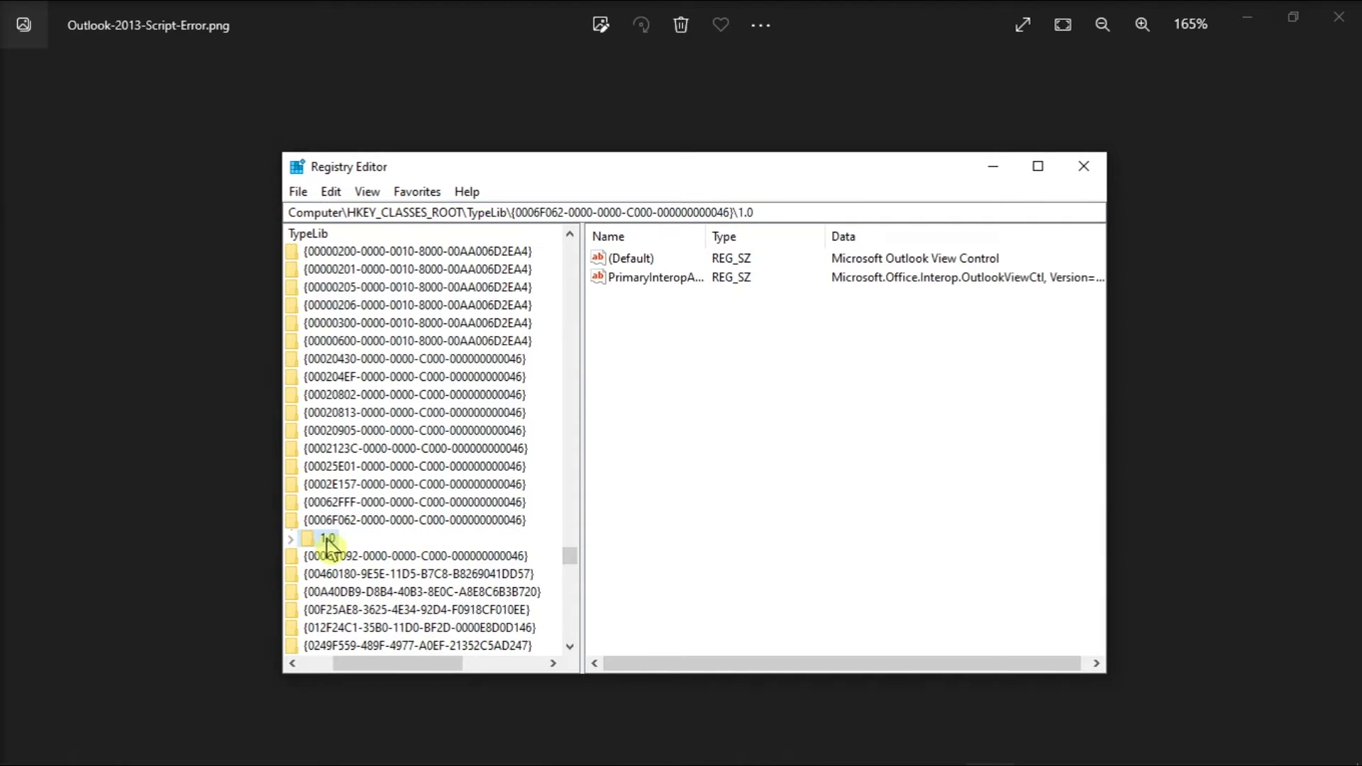
{"action": "right_click", "coordinate": [328, 545]}
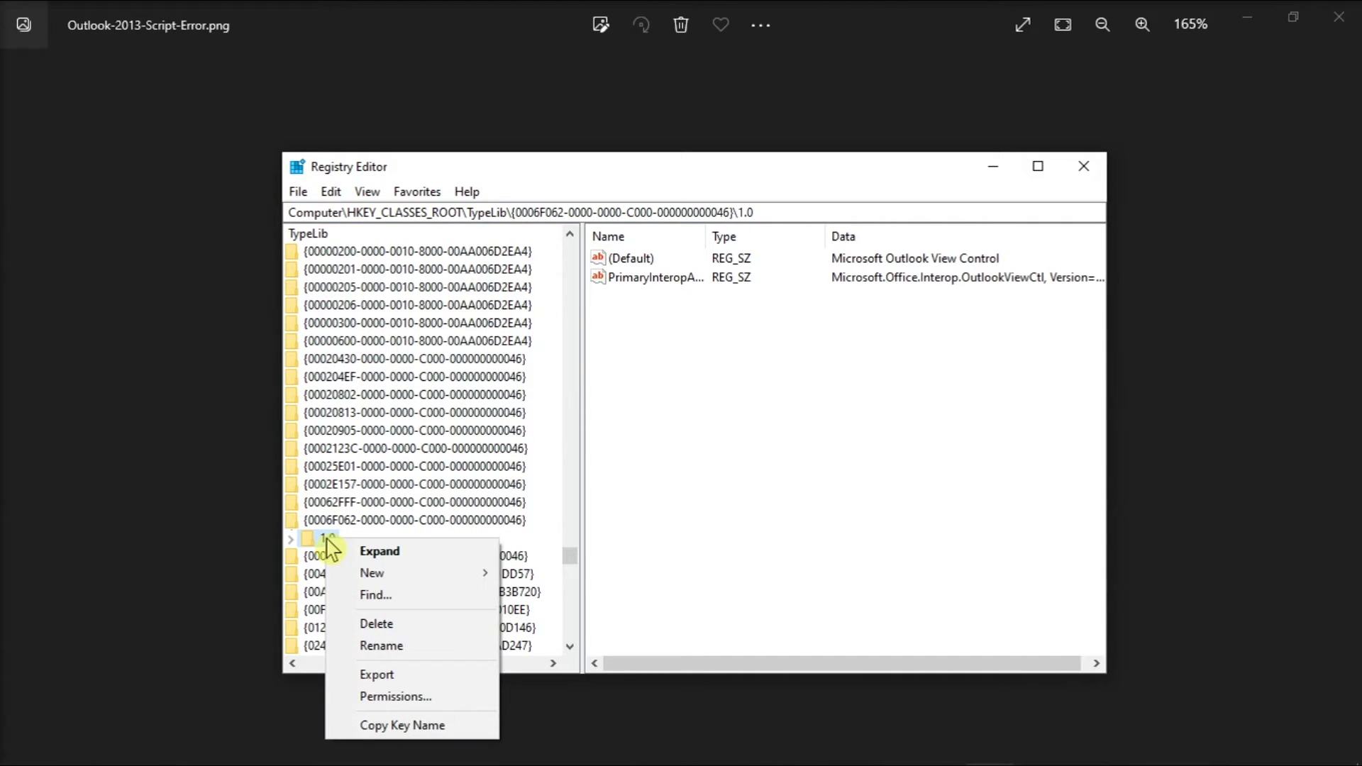
{"action": "left_click", "coordinate": [374, 625]}
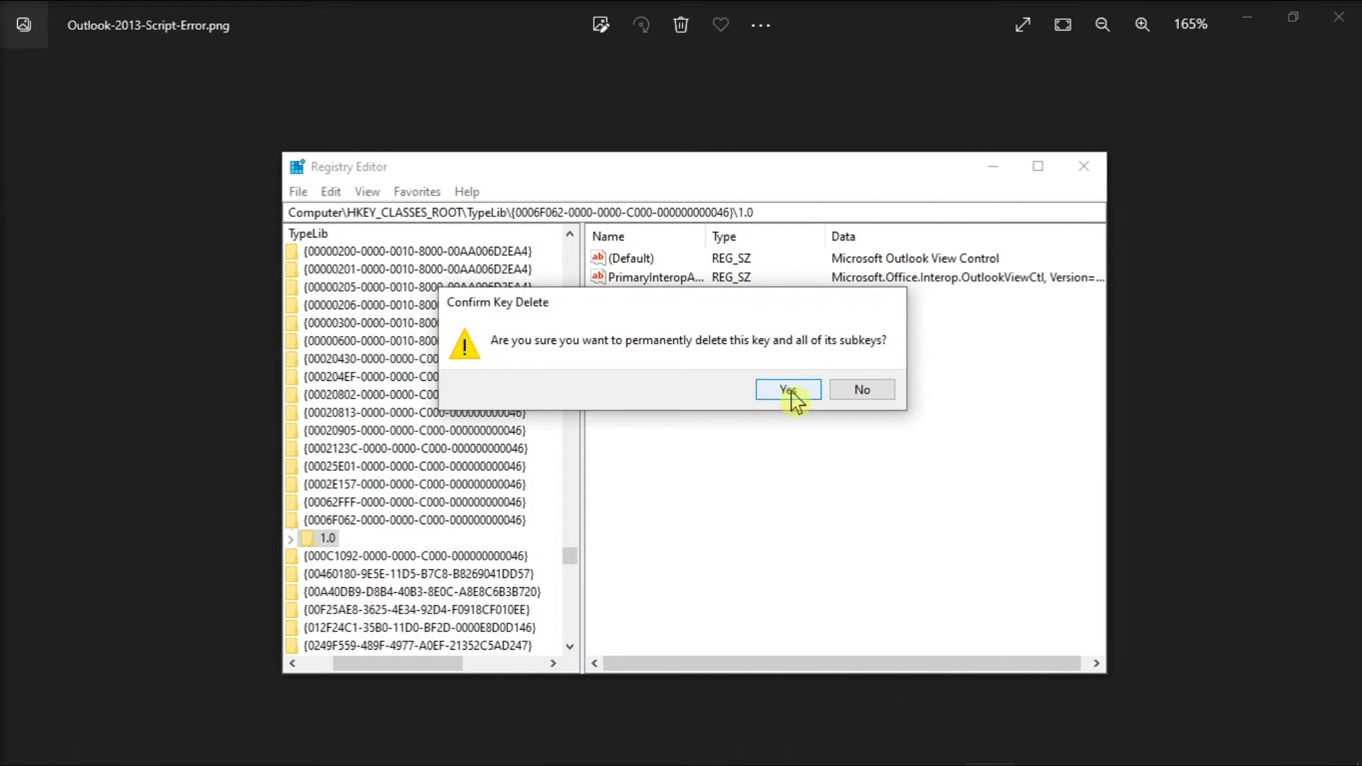
{"action": "left_click", "coordinate": [789, 392]}
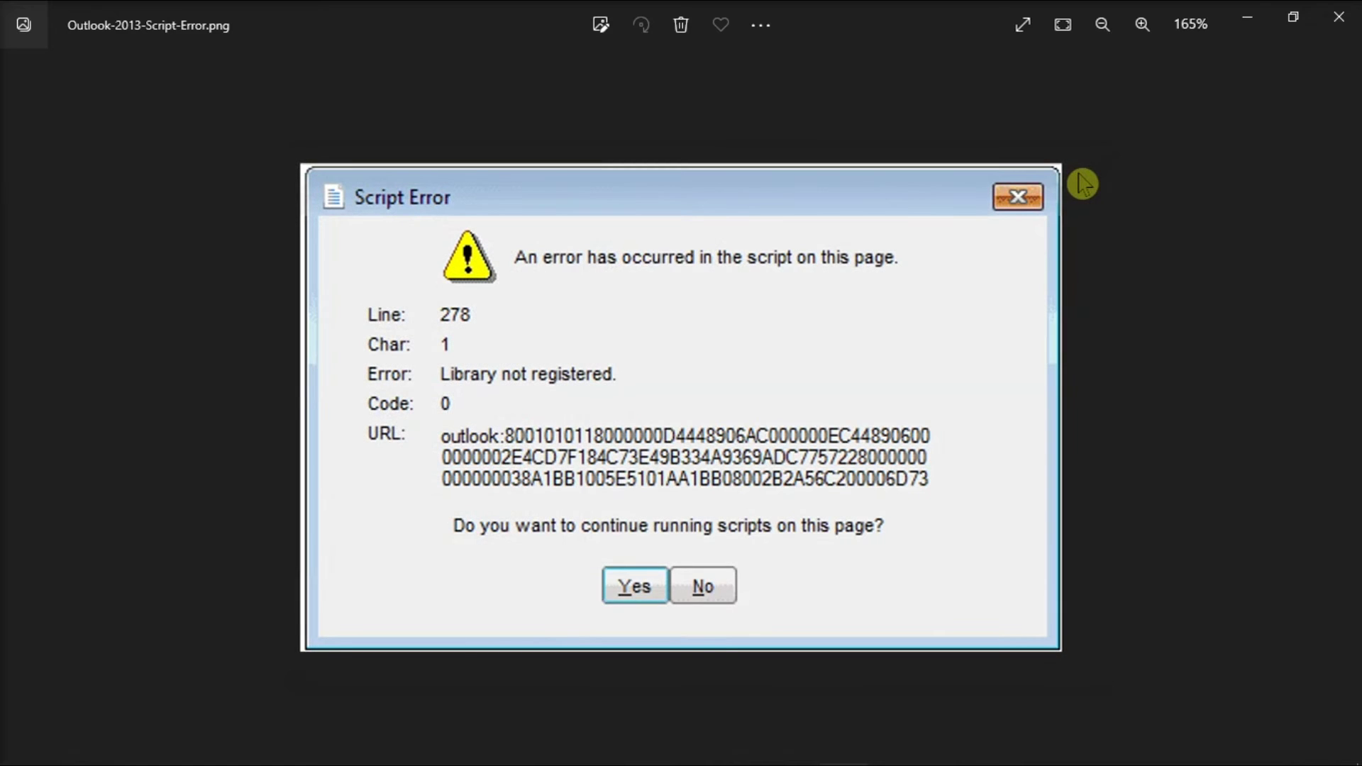
Relaunch Outlook and open the account's top-level folder to check for the script error
{"action": "left_click", "coordinate": [805, 748]}
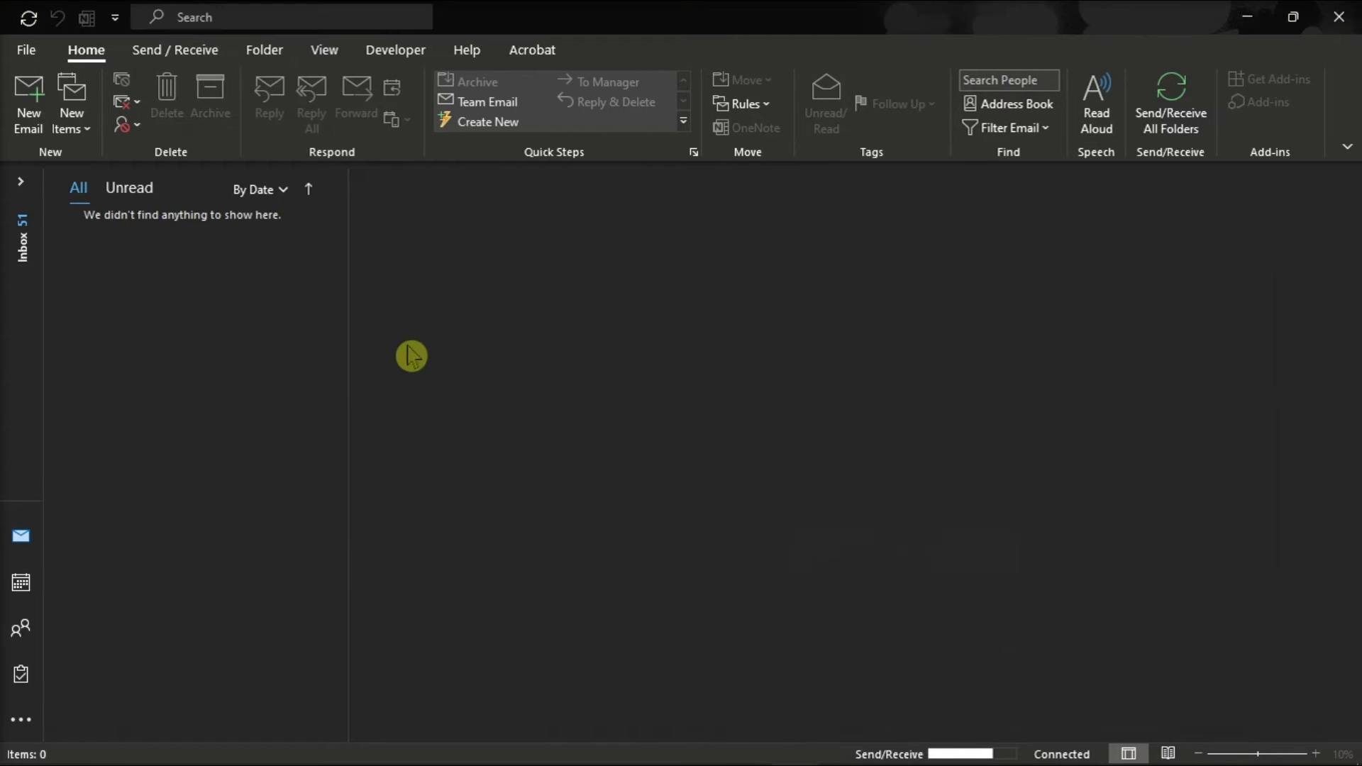
{"action": "left_click", "coordinate": [22, 182]}
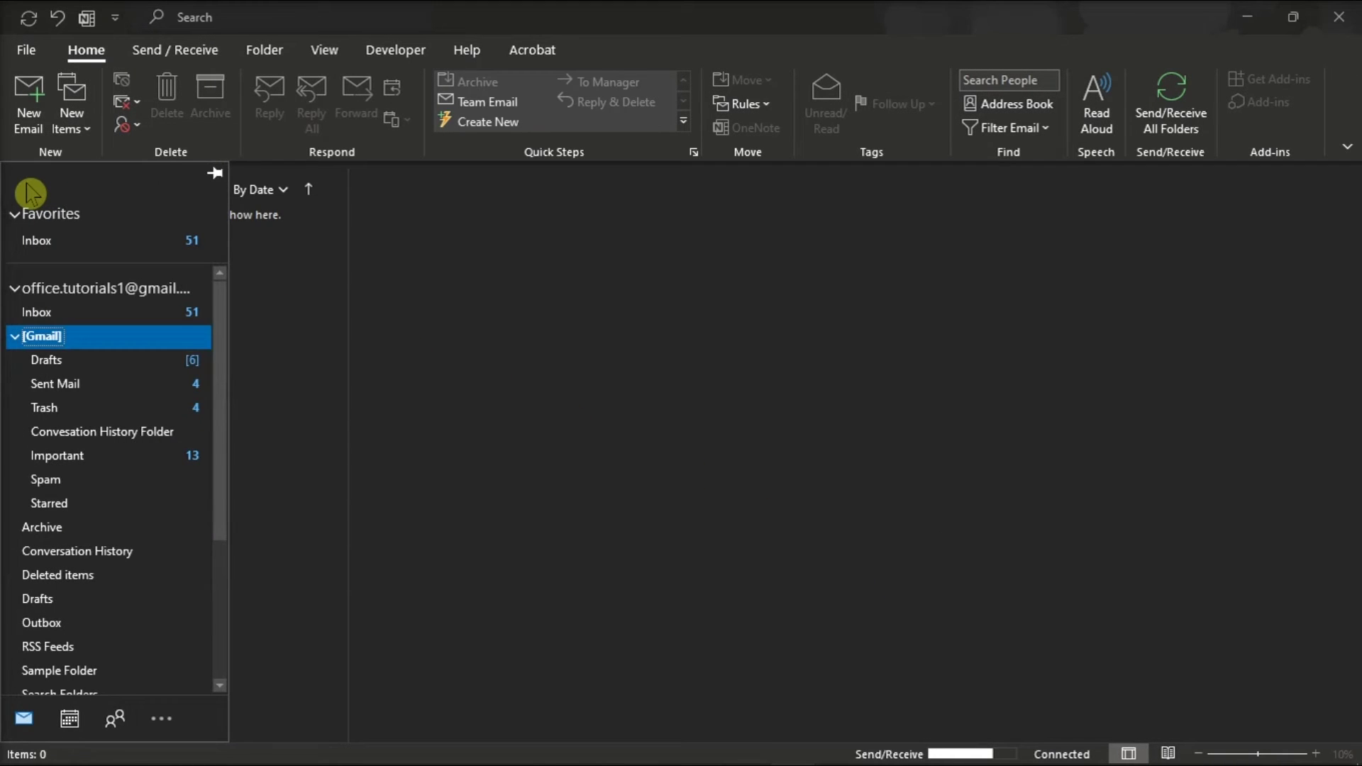
{"action": "left_click", "coordinate": [94, 299]}
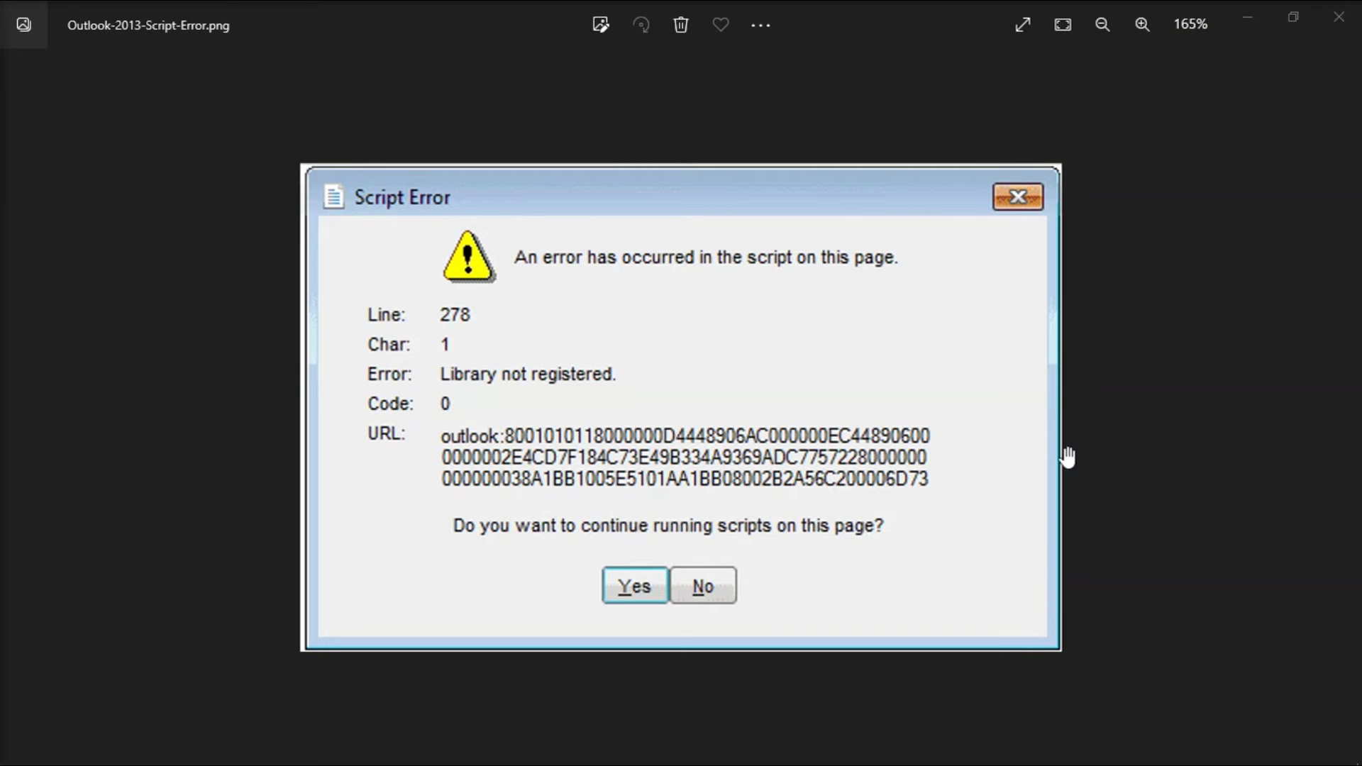
{"action": "left_click", "coordinate": [794, 757]}
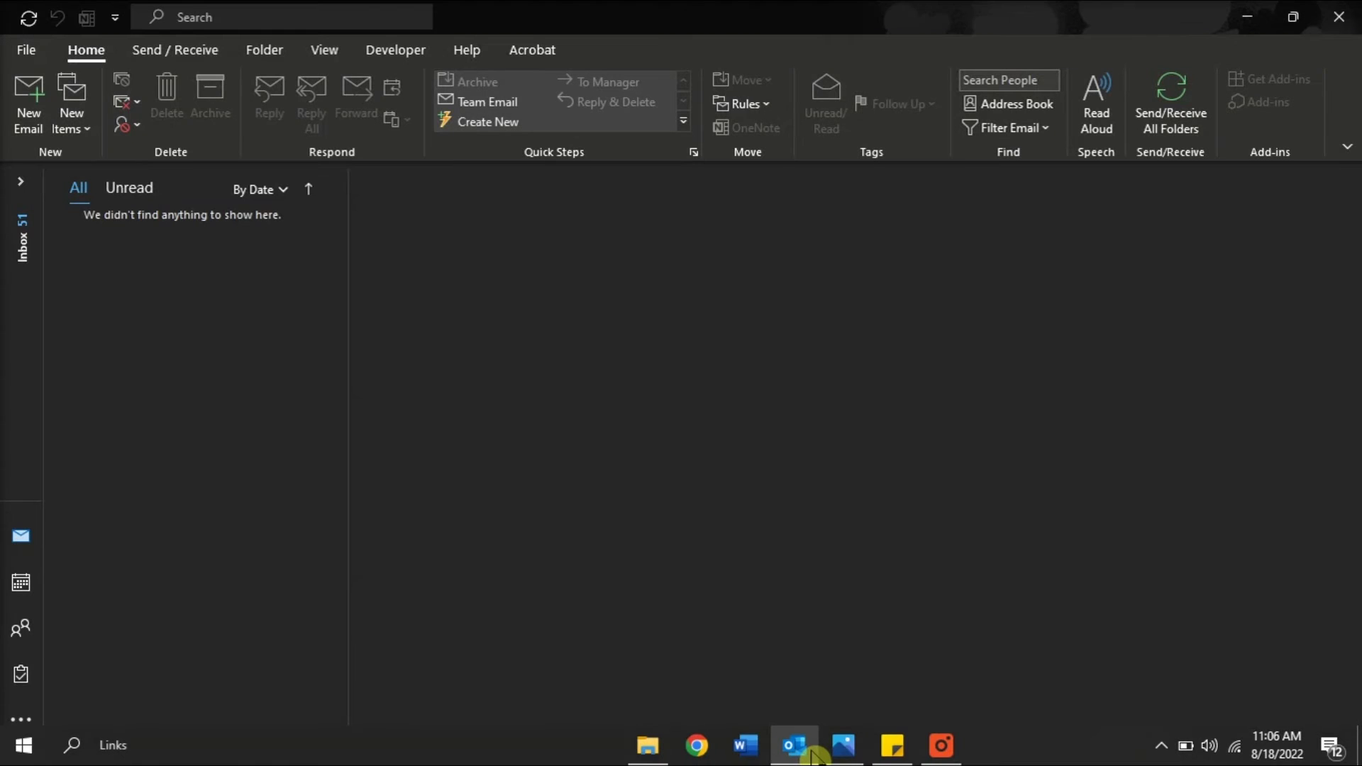
Close Outlook and open OutlookFix (2).zip from the Downloads folder
{"action": "left_click", "coordinate": [1338, 17]}
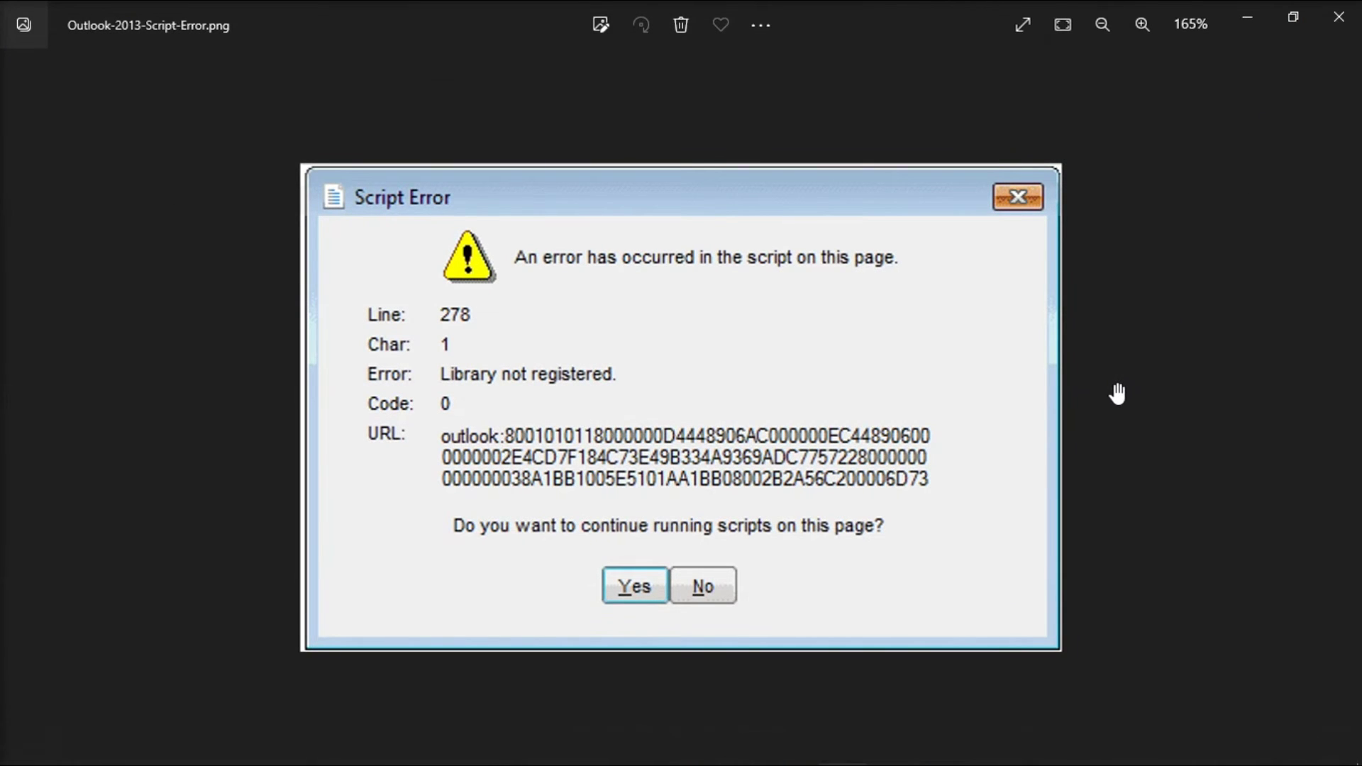
{"action": "left_click", "coordinate": [646, 746]}
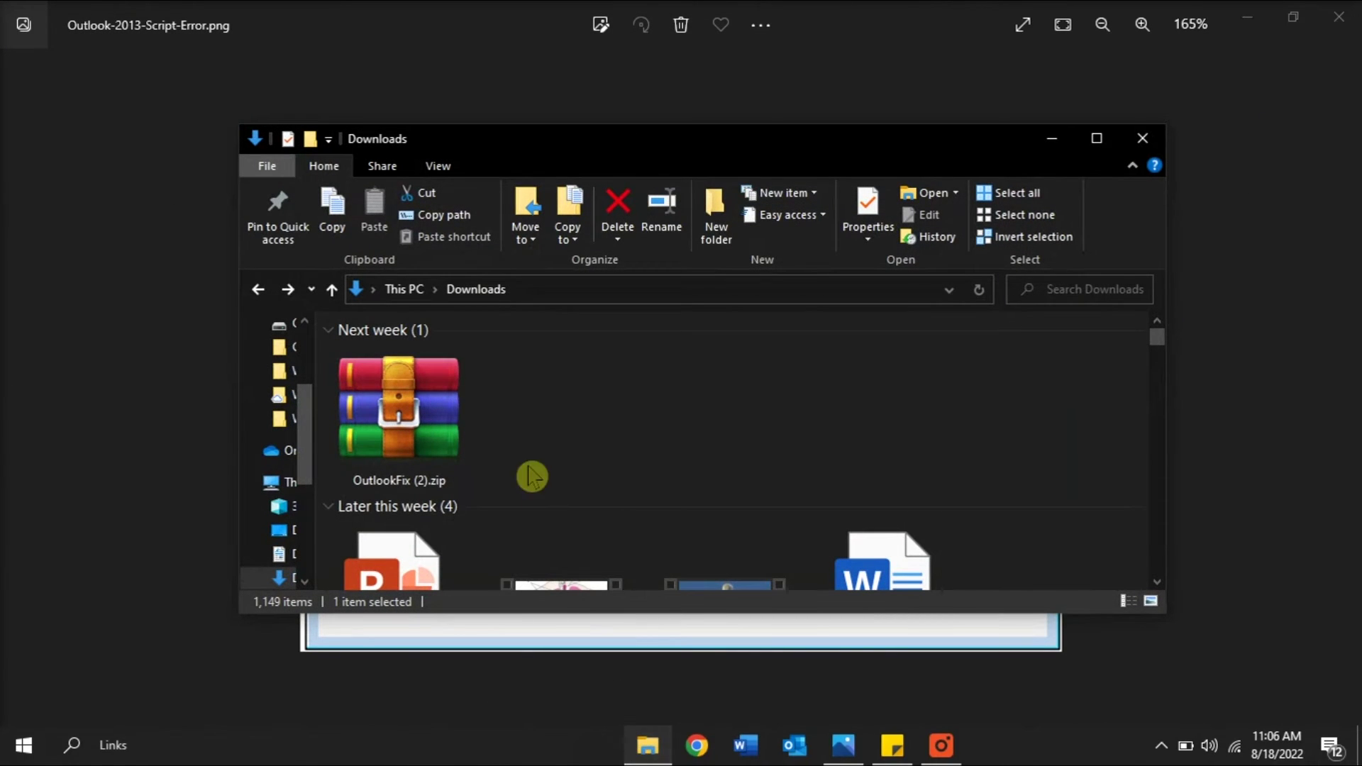
{"action": "double_click", "coordinate": [415, 456]}
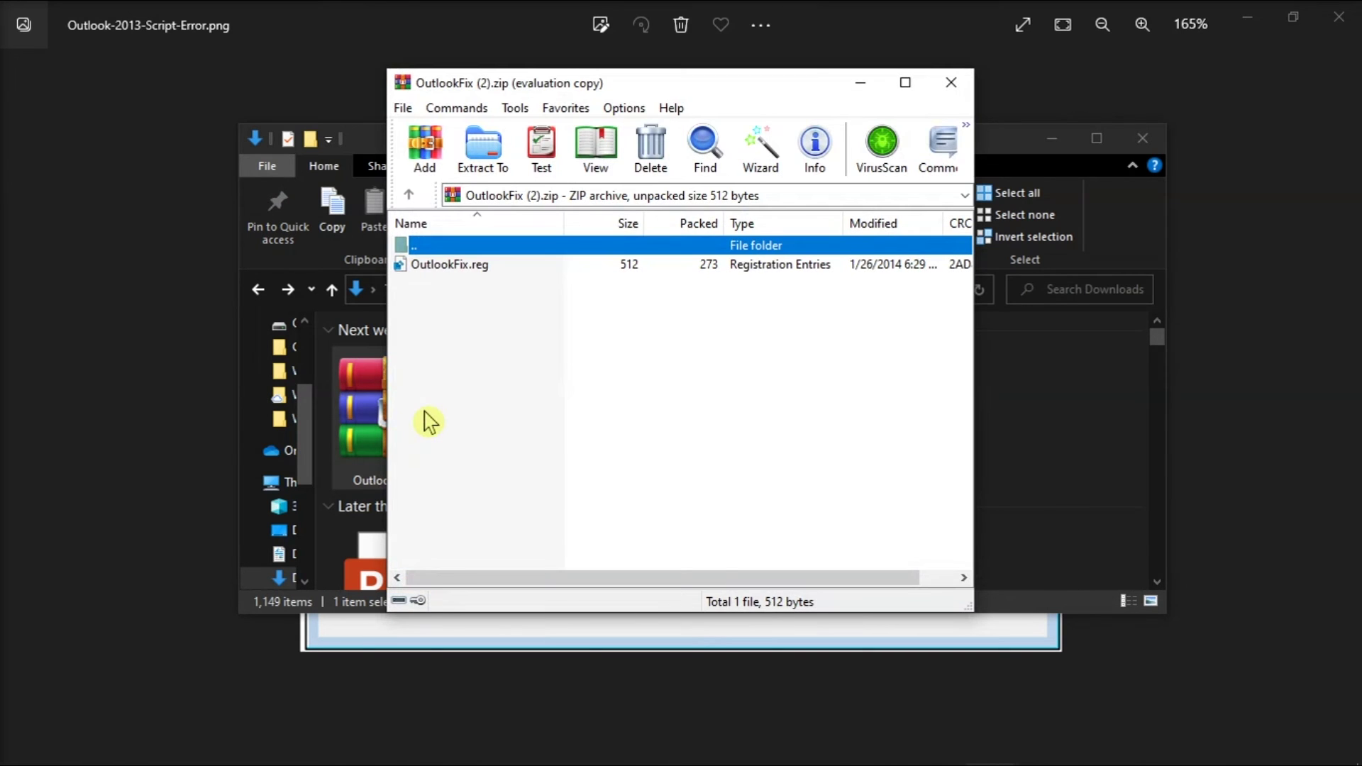
Run OutlookFix.reg from the archive and confirm adding its entries to the registry
{"action": "left_click", "coordinate": [505, 268]}
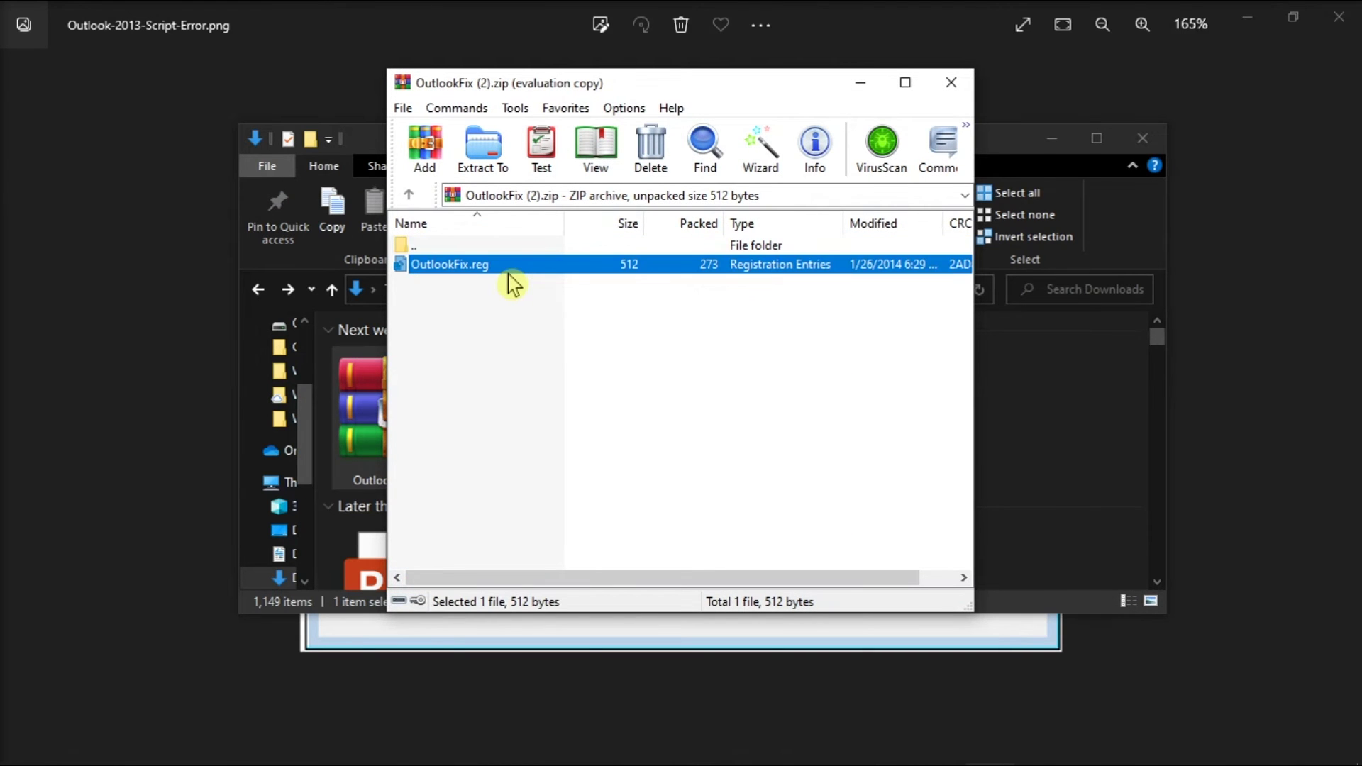
{"action": "double_click", "coordinate": [508, 271]}
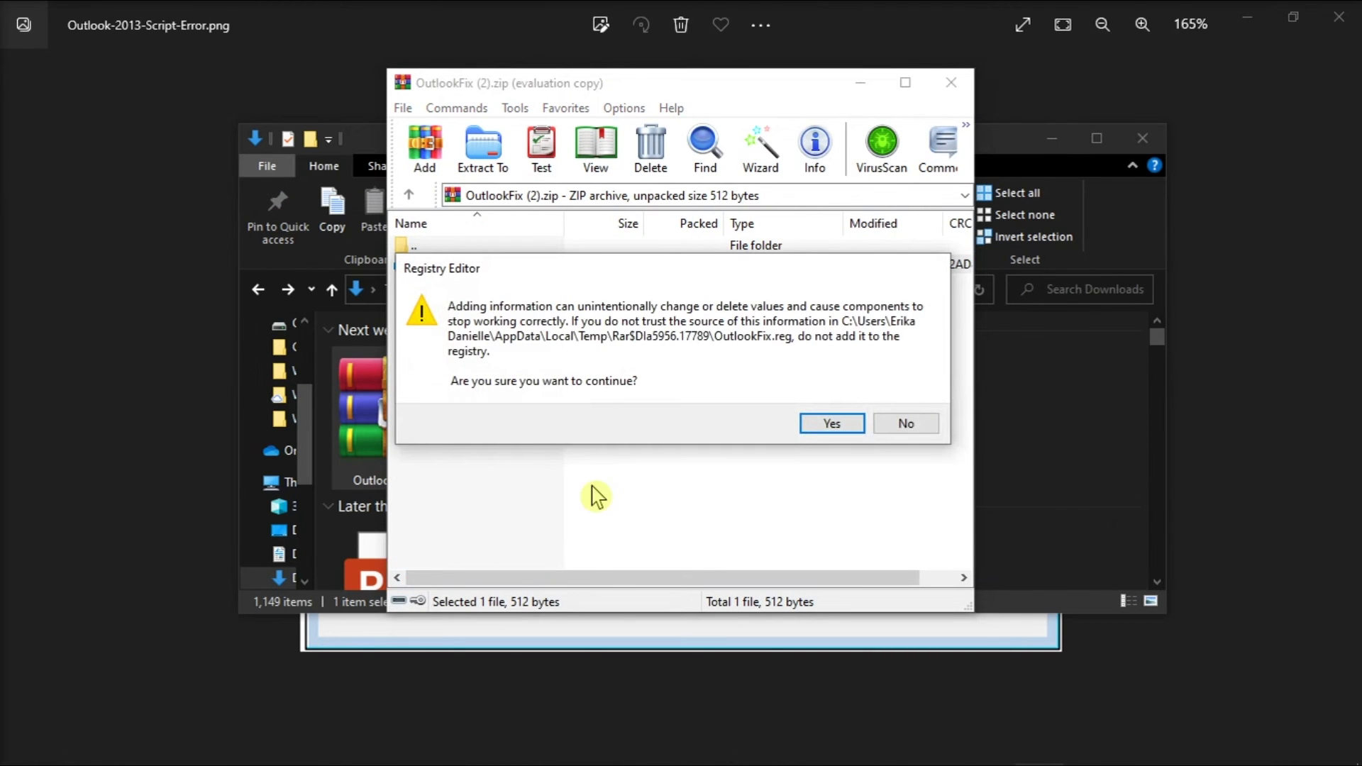
{"action": "left_click", "coordinate": [831, 424]}
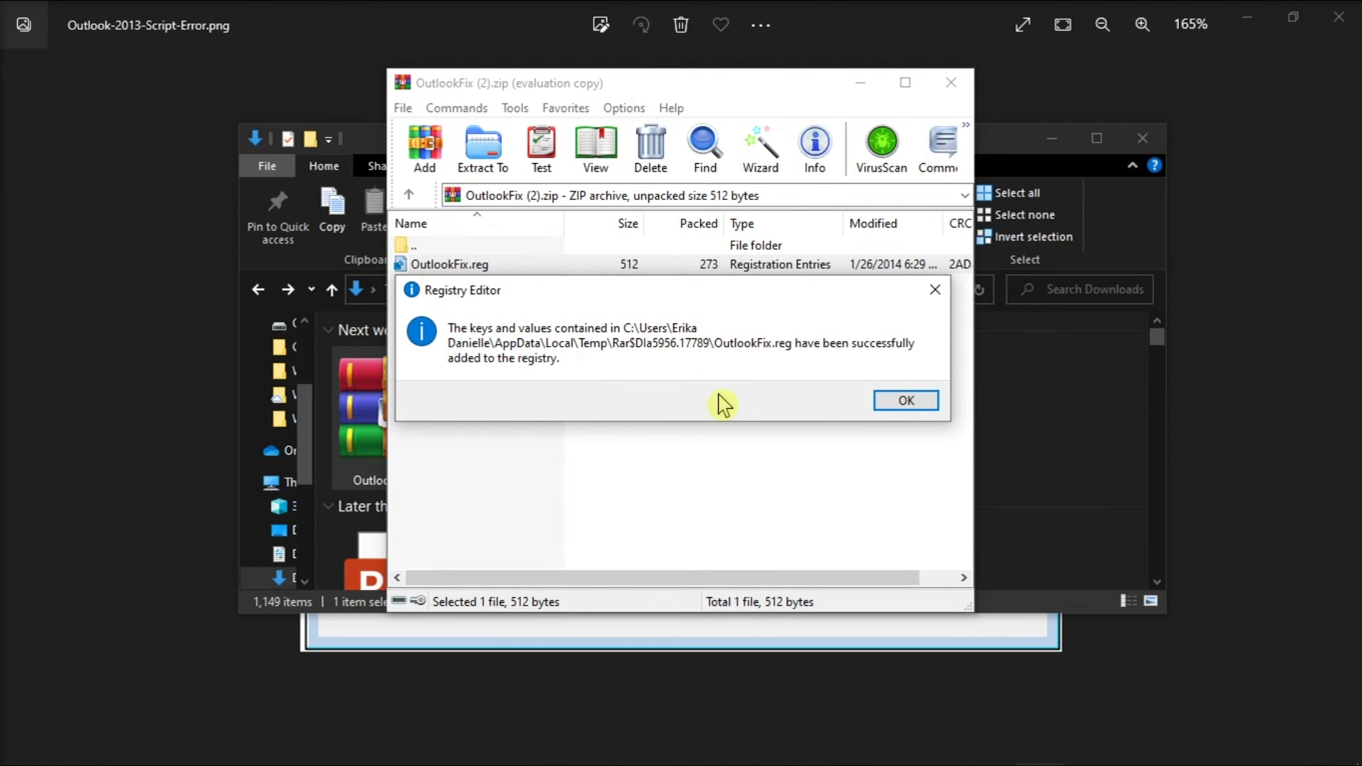
{"action": "left_click", "coordinate": [906, 400]}
Relaunch Outlook and open Outlook Today, showing 51 inbox and 6 draft messages
{"action": "left_click", "coordinate": [795, 745]}
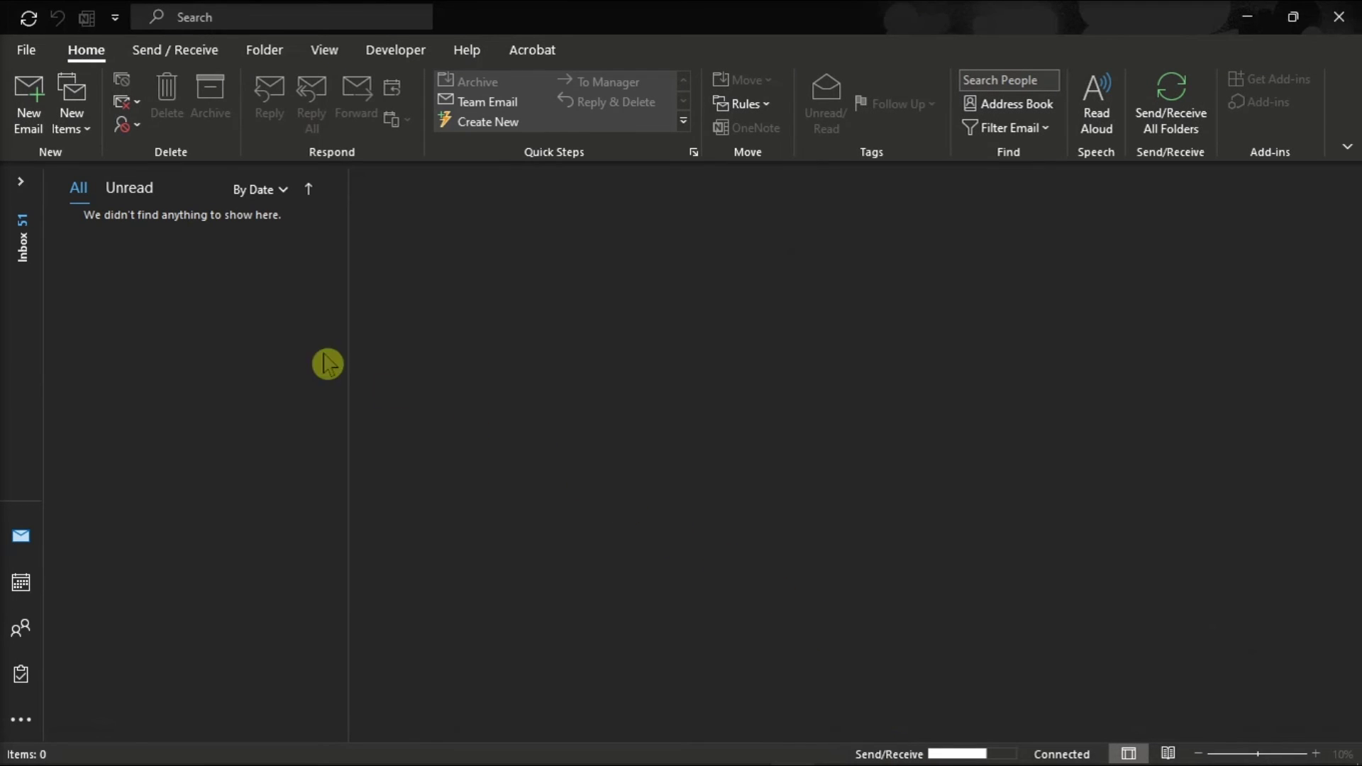
{"action": "left_click", "coordinate": [21, 183]}
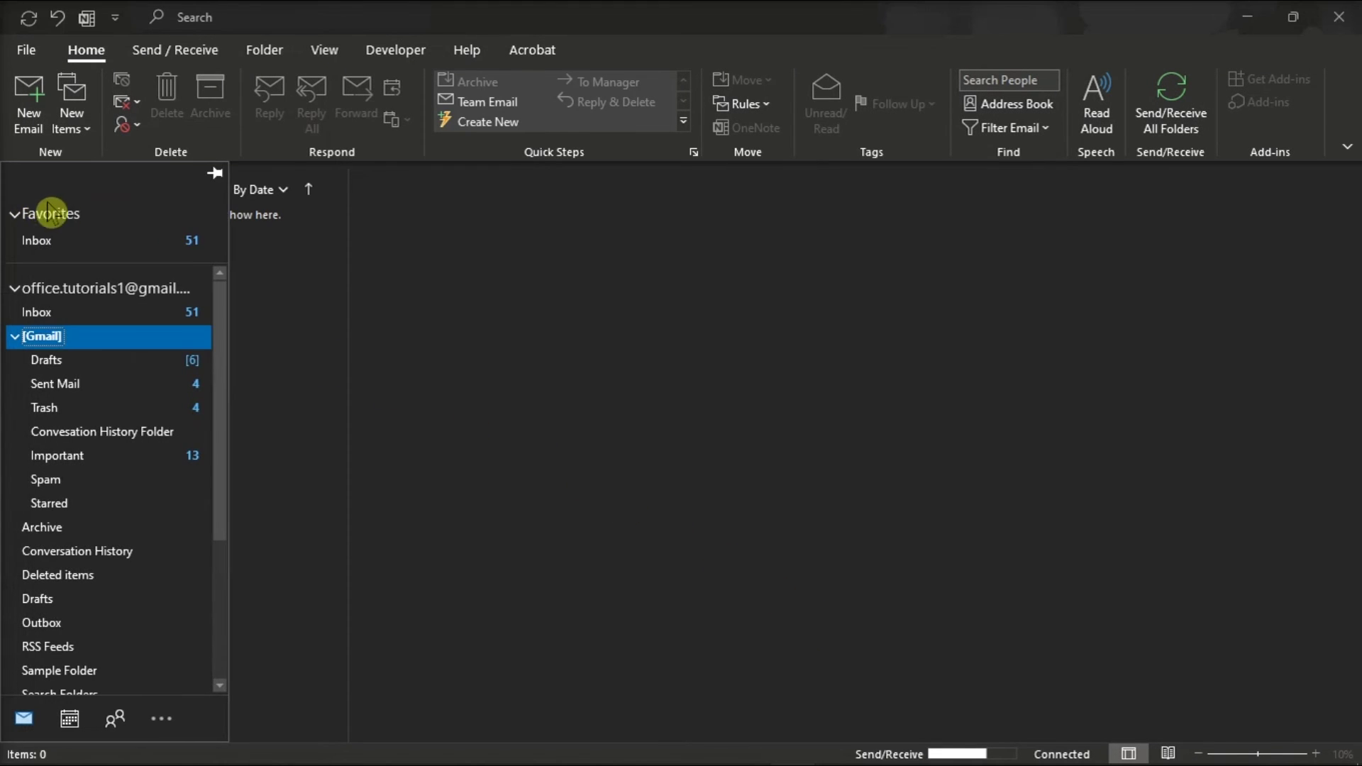
{"action": "left_click", "coordinate": [106, 291]}
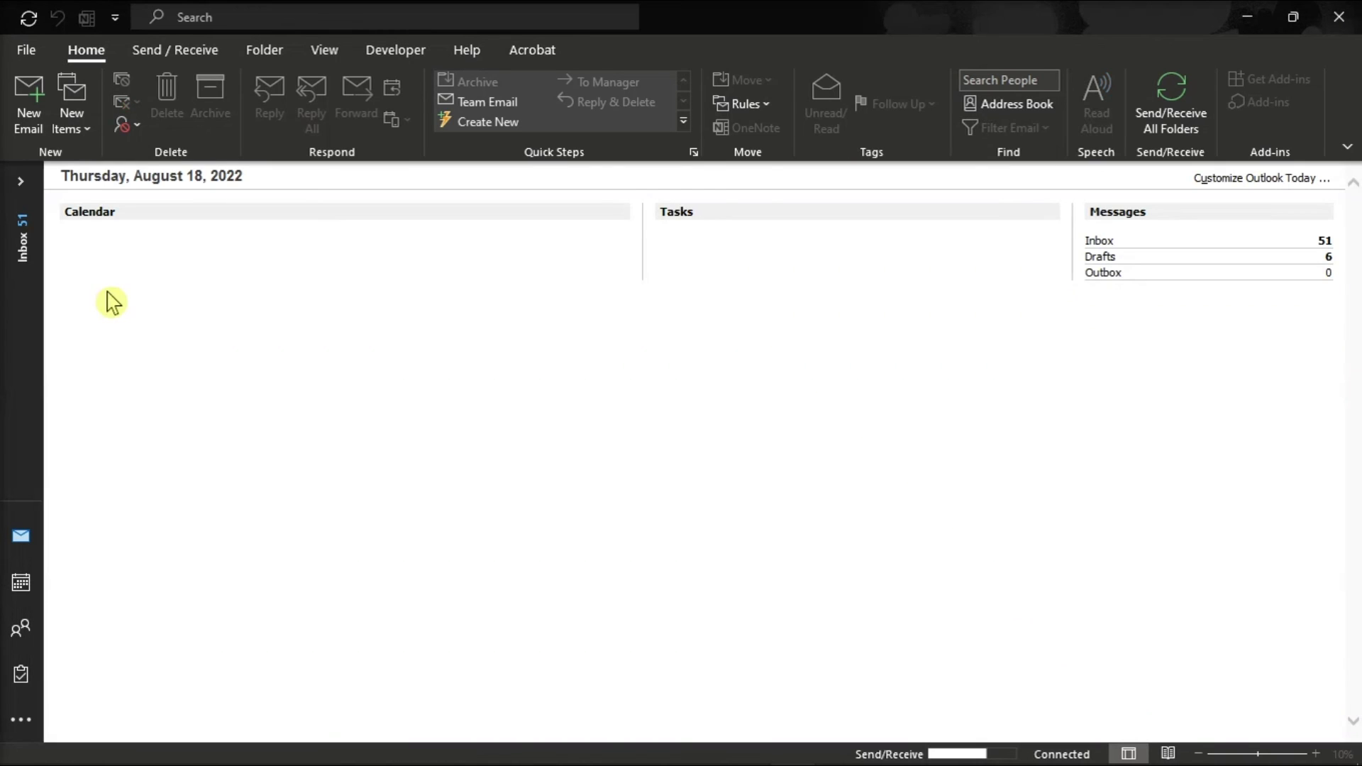